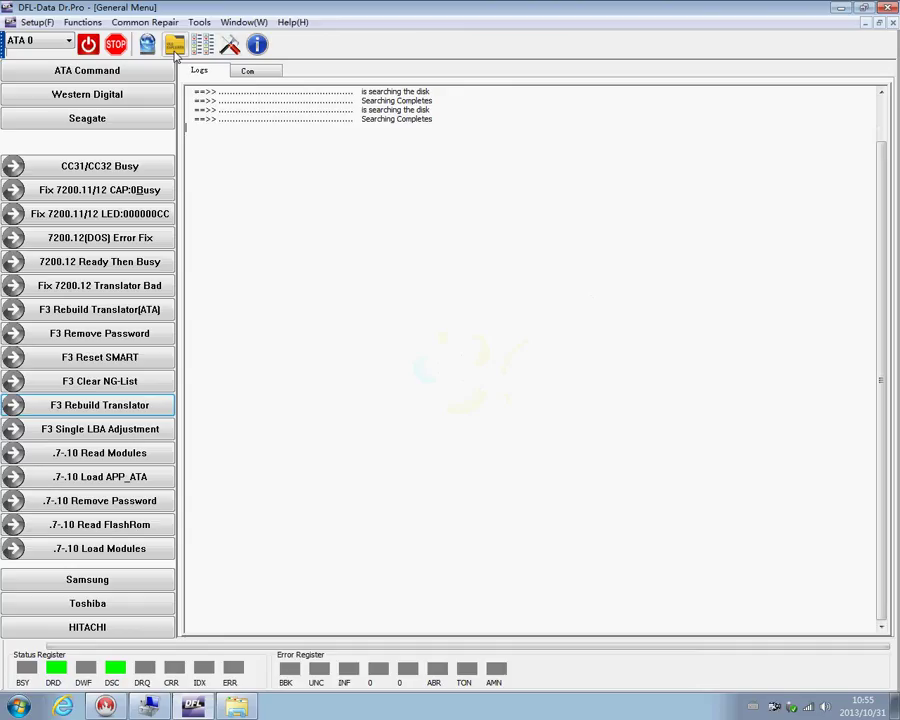
Start a file extraction project on the ATA 0 source disk with write blocking enabled, saved as filerec ATA00_00.db
click(174, 46)
click(462, 306)
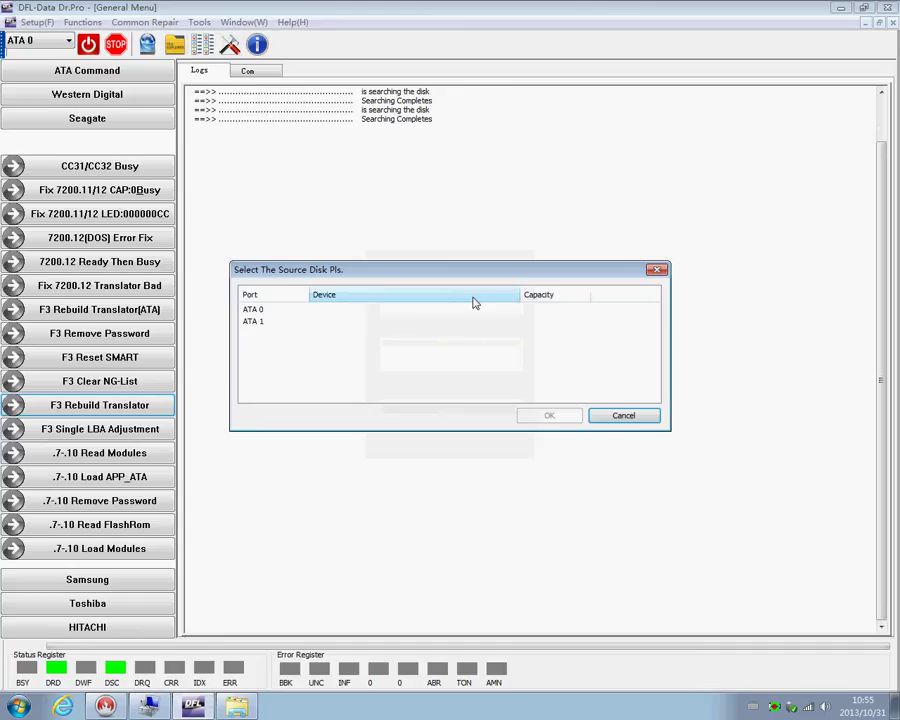
click(262, 310)
click(545, 417)
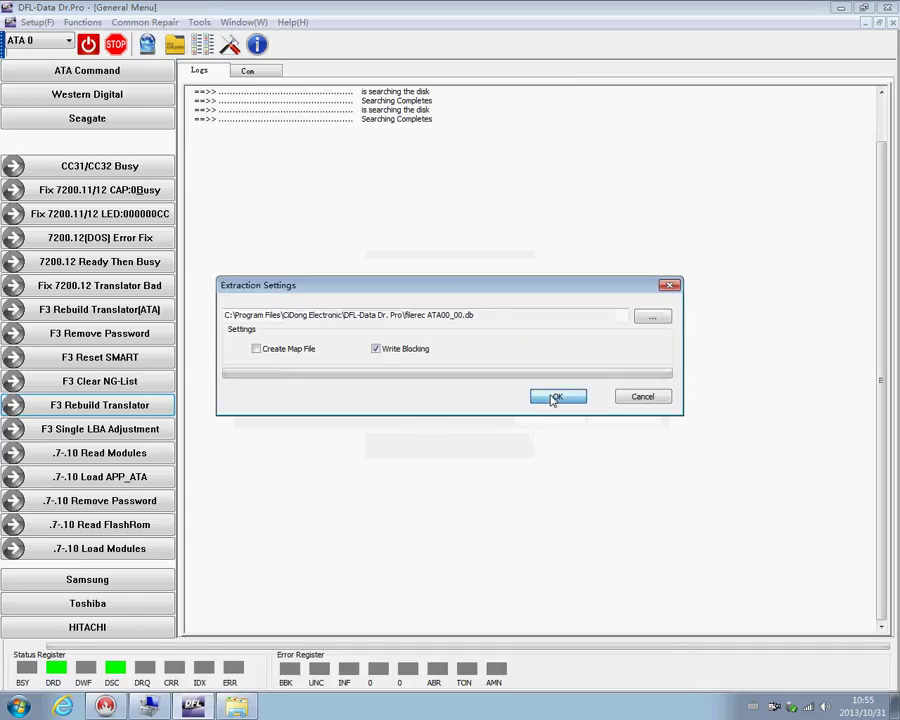
click(556, 396)
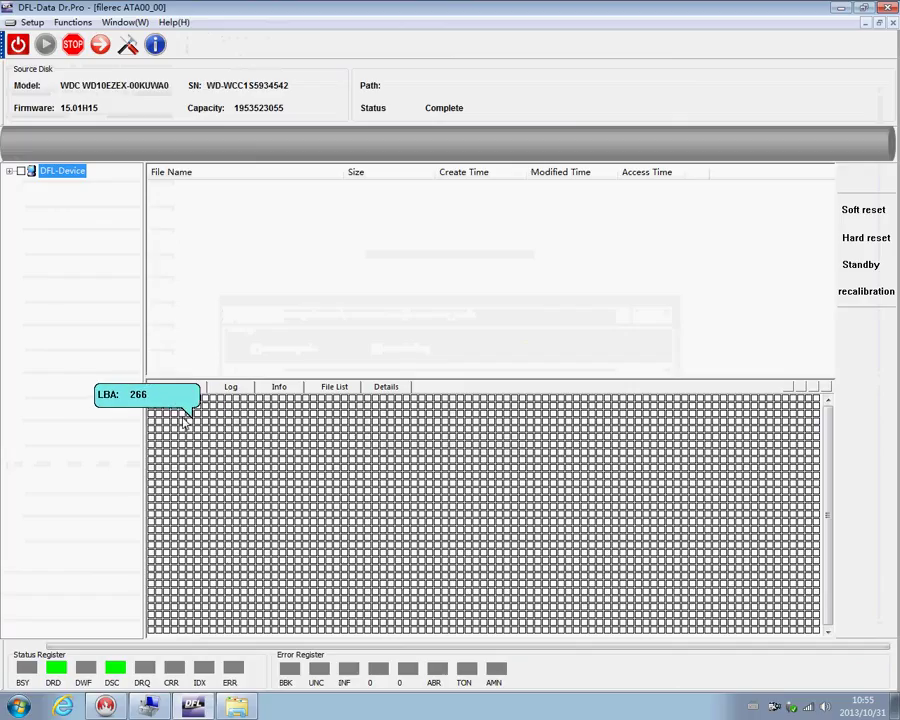
View sector 0 of the source disk in the hex editor and page forward through the next few sectors
right_click(154, 401)
click(158, 405)
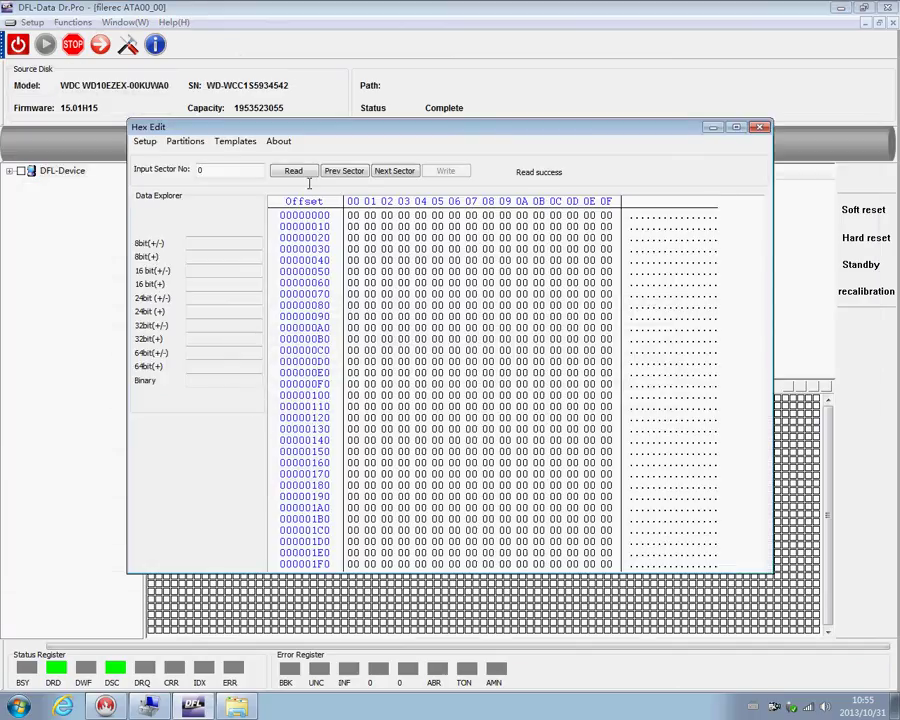
click(393, 174)
click(394, 175)
click(394, 175)
click(394, 175)
click(394, 175)
click(394, 175)
Read sector 63 and sector 1000 in the hex editor to check their contents
double_click(213, 175)
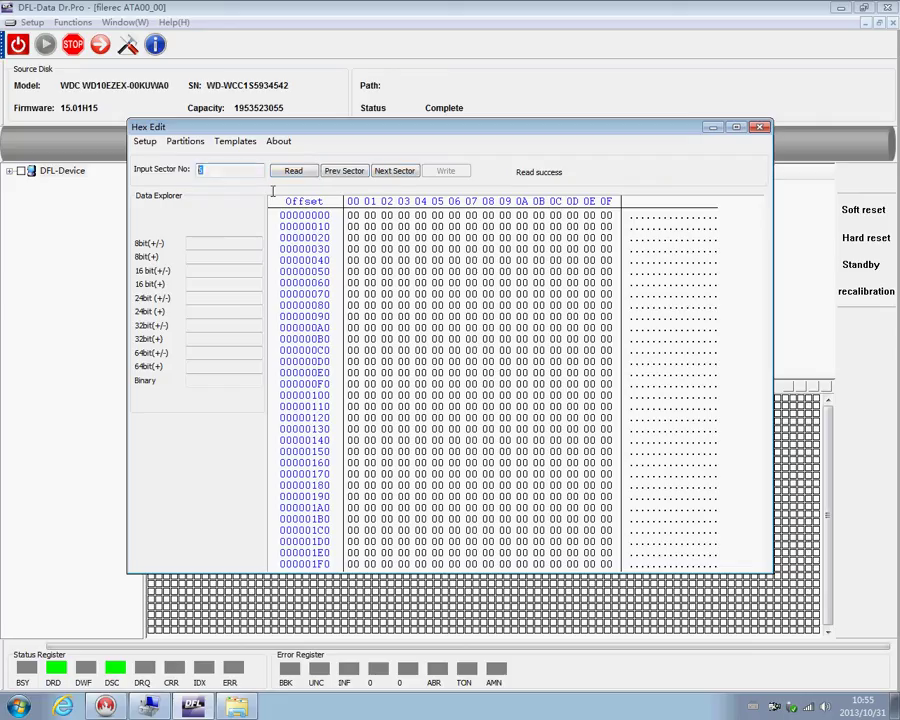
text(63)
click(295, 172)
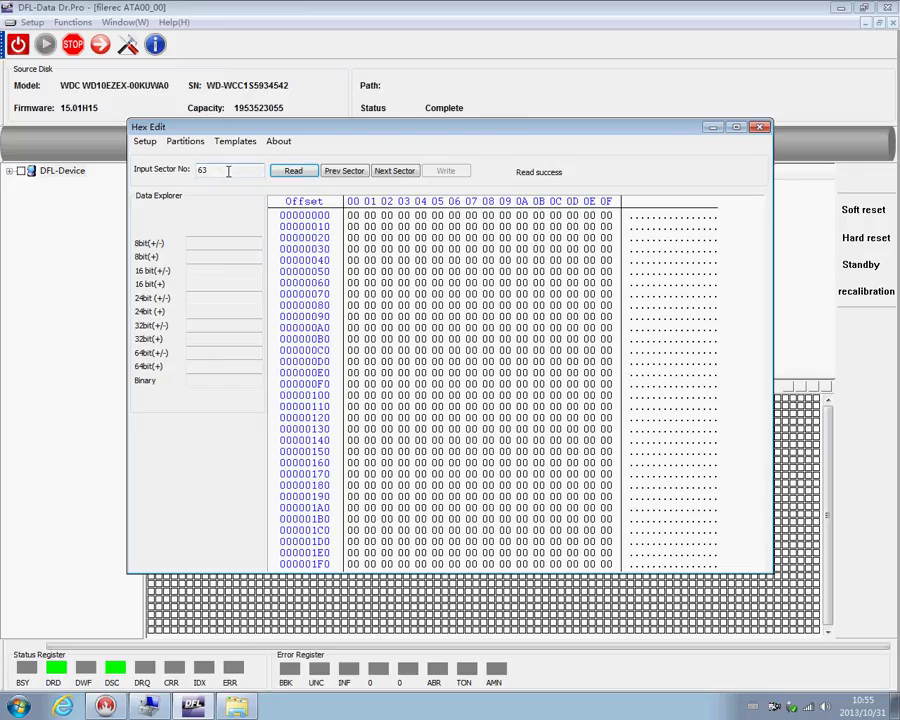
double_click(229, 172)
text(1000)
click(291, 172)
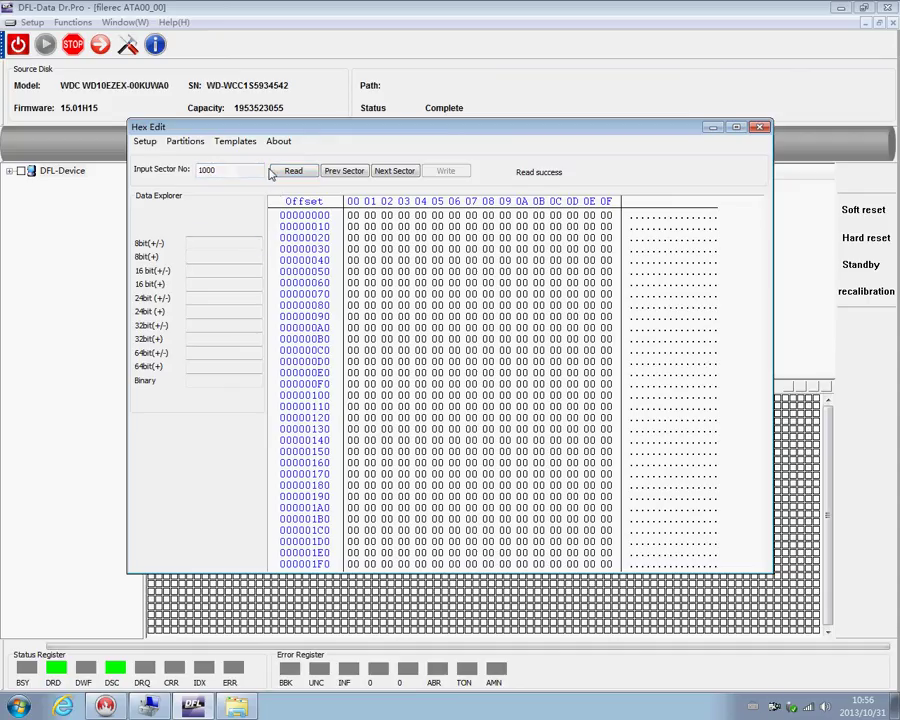
Read sector 0 again and sector 256 in the hex editor to inspect their data
drag(252, 171, 180, 178)
text(0)
click(296, 175)
drag(245, 171, 150, 217)
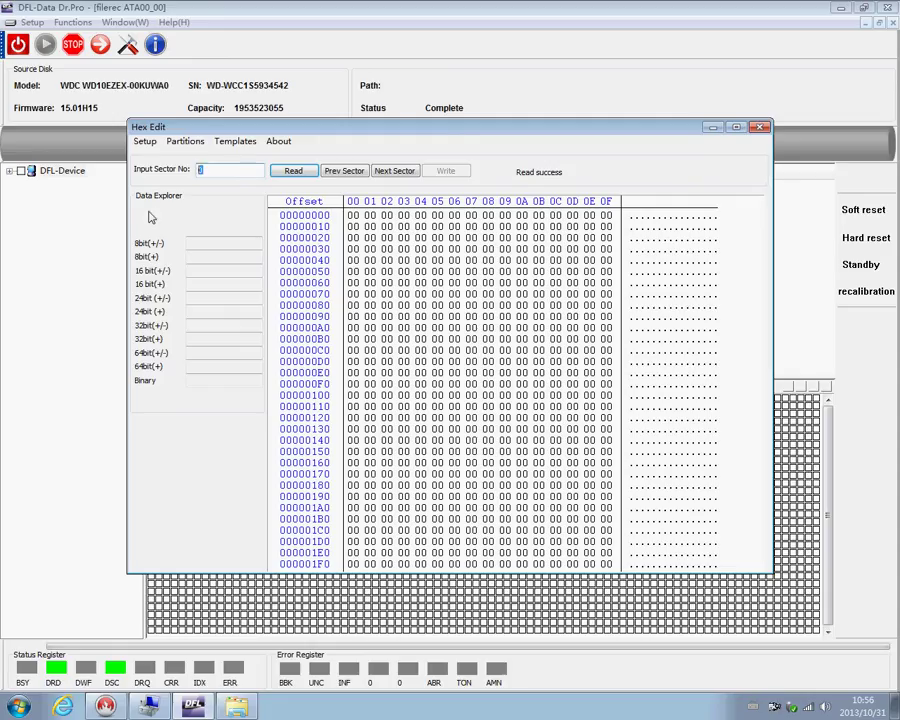
text(256)
click(293, 171)
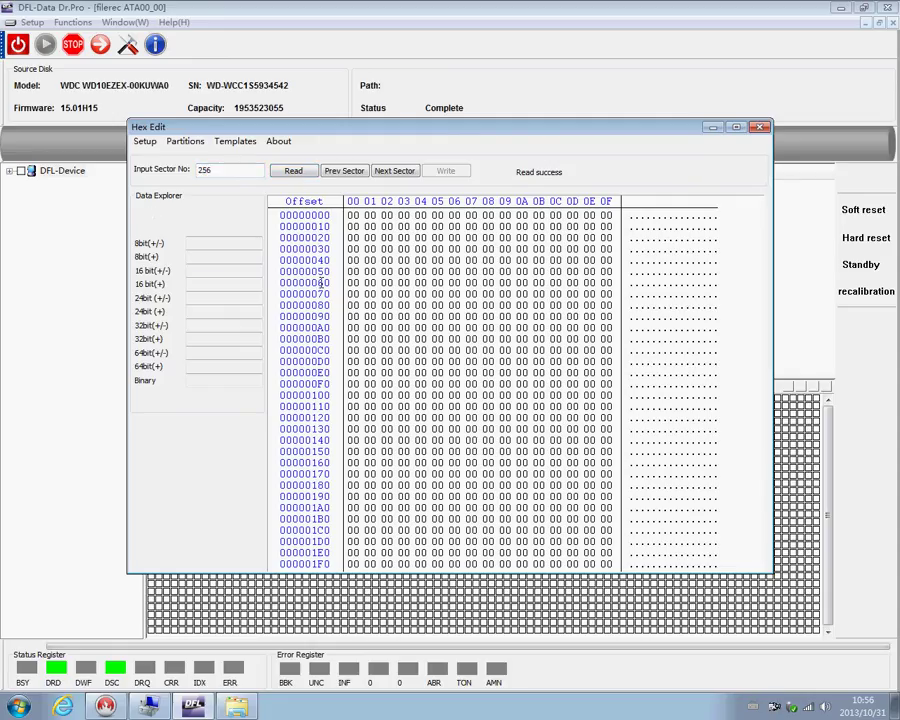
Page through the sectors following sector 256, and close the hex editor
click(390, 172)
click(390, 172)
click(390, 172)
click(390, 172)
click(390, 172)
key(Escape)
Scan DFL-Device for lost partitions by sector in the forward direction, and stop that scan
right_click(62, 171)
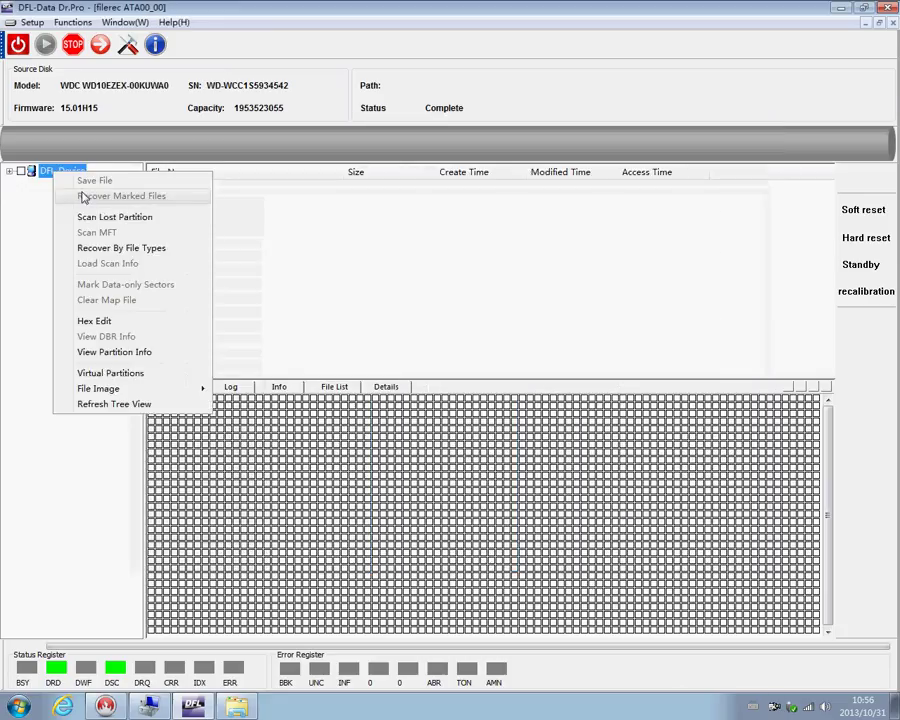
click(96, 216)
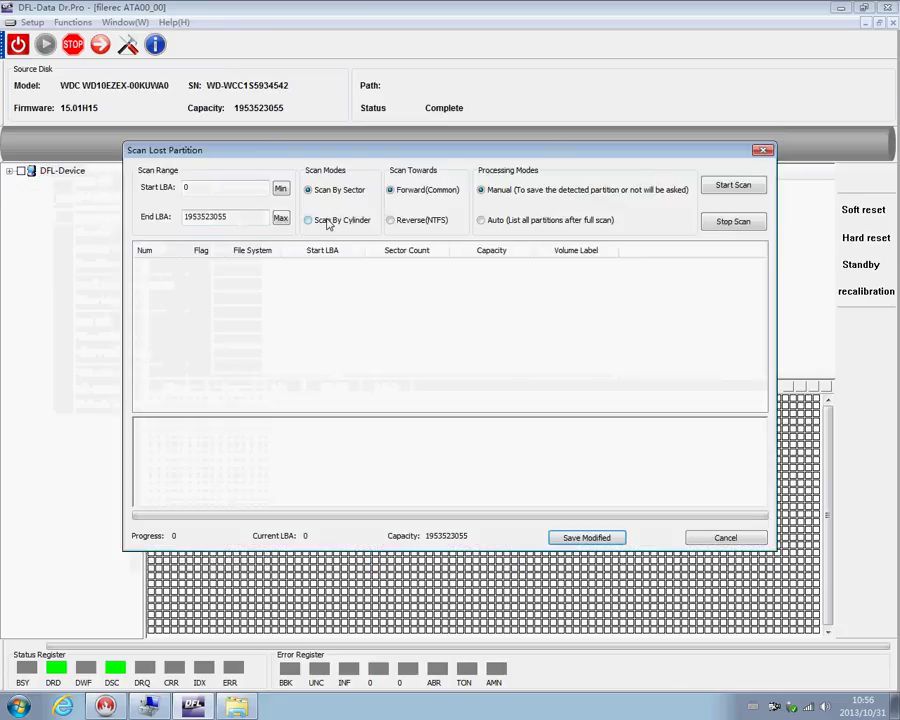
click(734, 187)
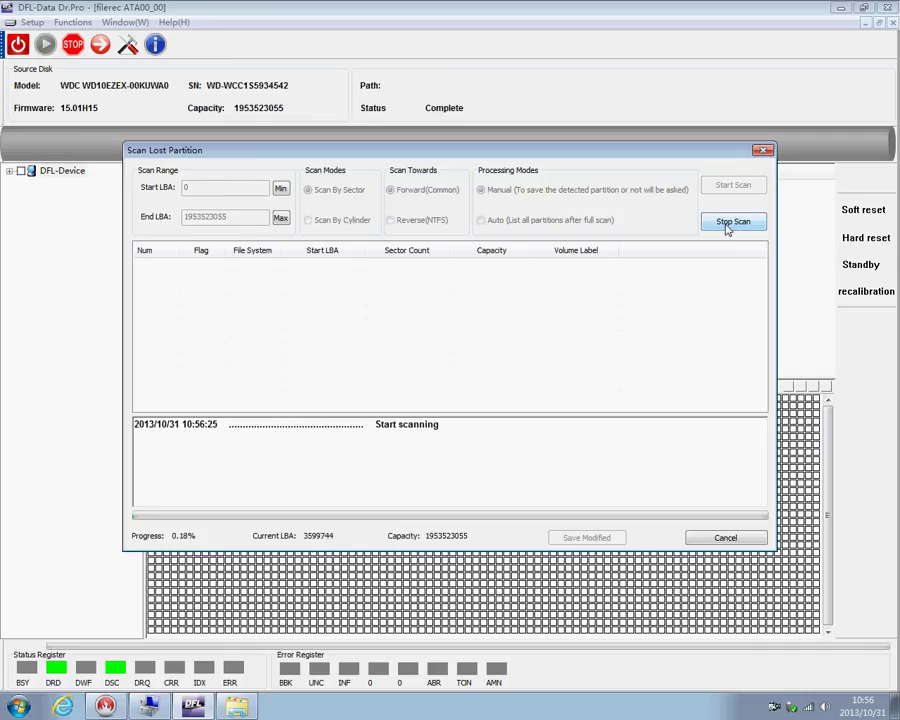
click(729, 223)
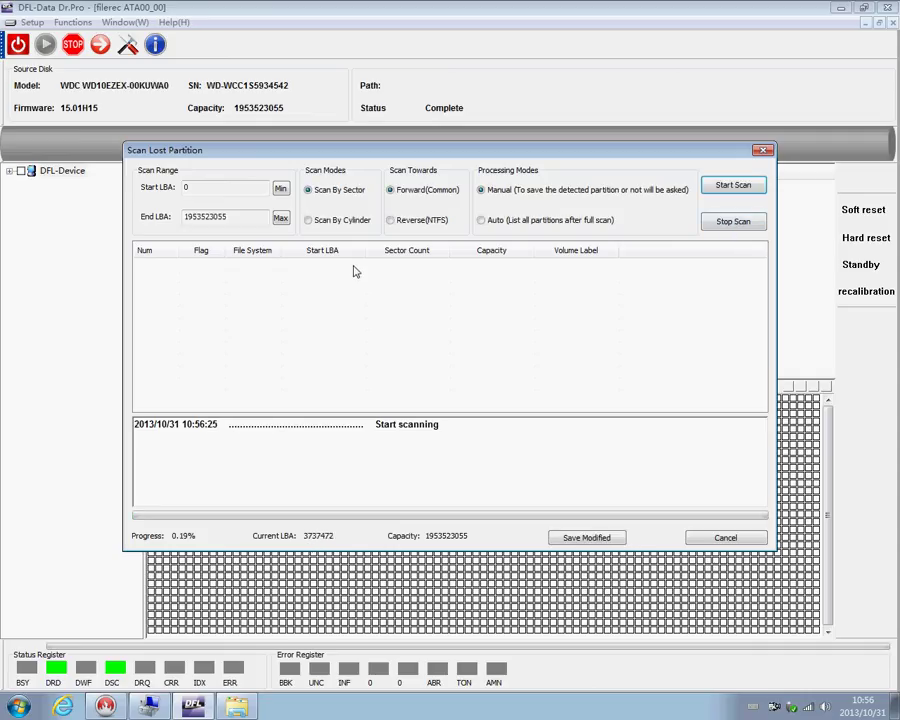
Scan for lost partitions in reverse (NTFS) direction, keep the detected NTFS partition, mark it and save the modification
click(391, 220)
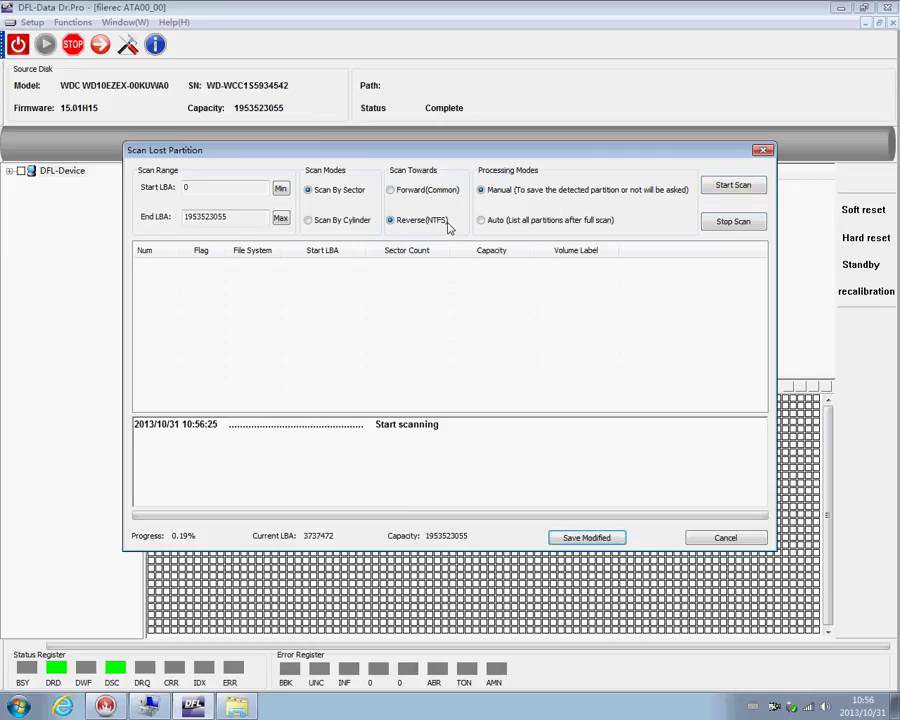
click(735, 187)
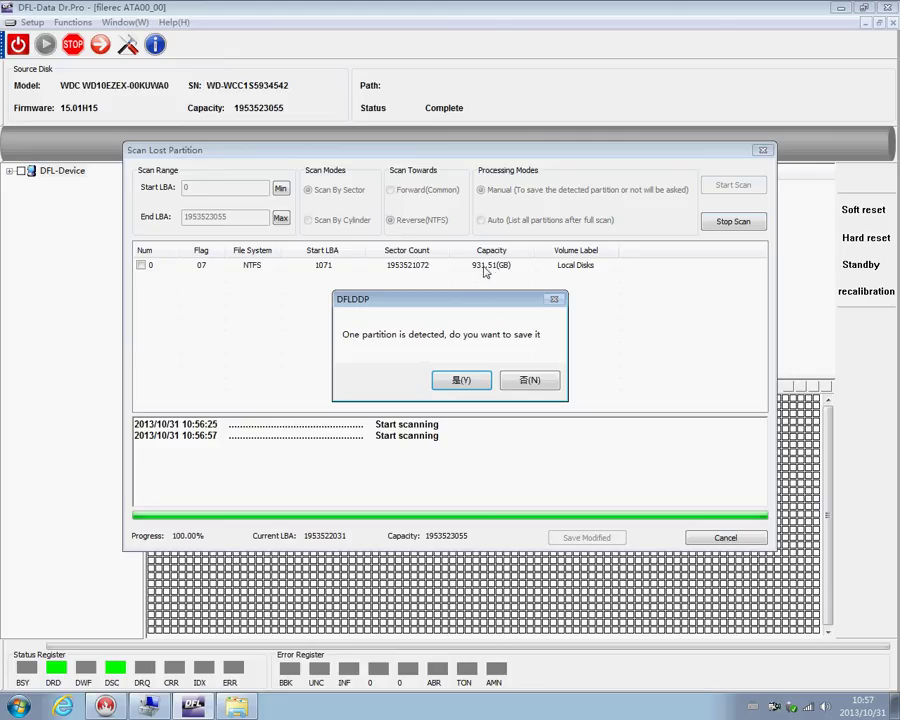
click(462, 381)
click(141, 266)
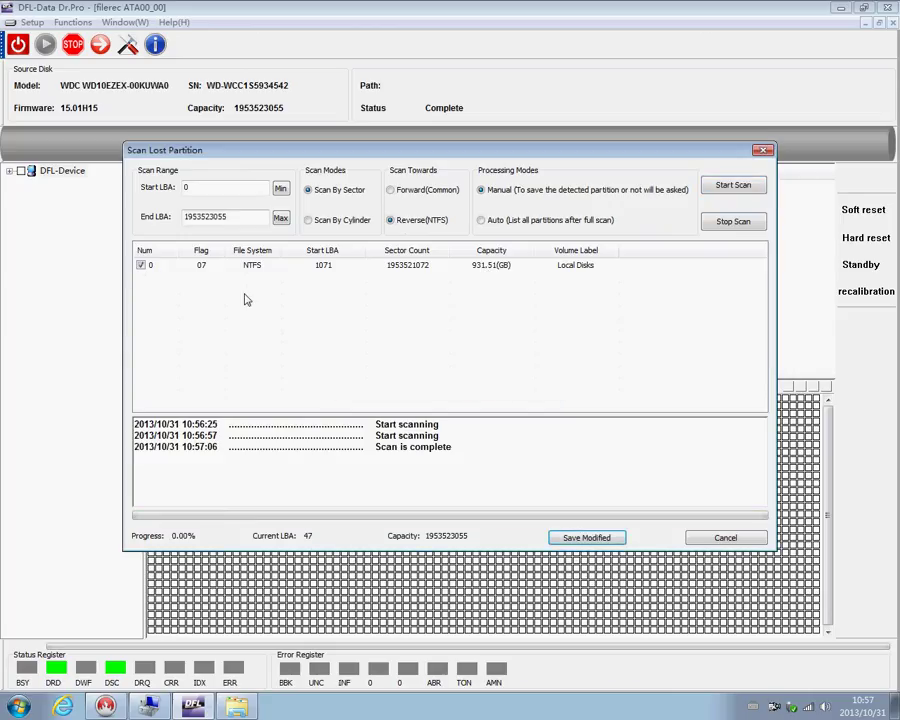
click(586, 537)
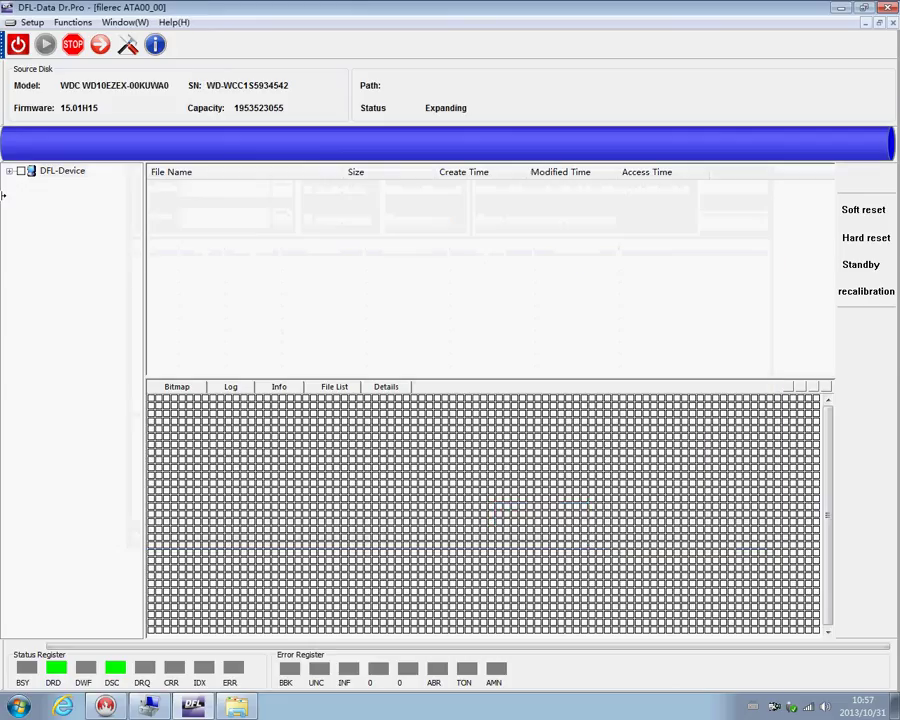
Run a fast MFT scan on Local Disks 0 under DFL-Device and show its log
click(9, 171)
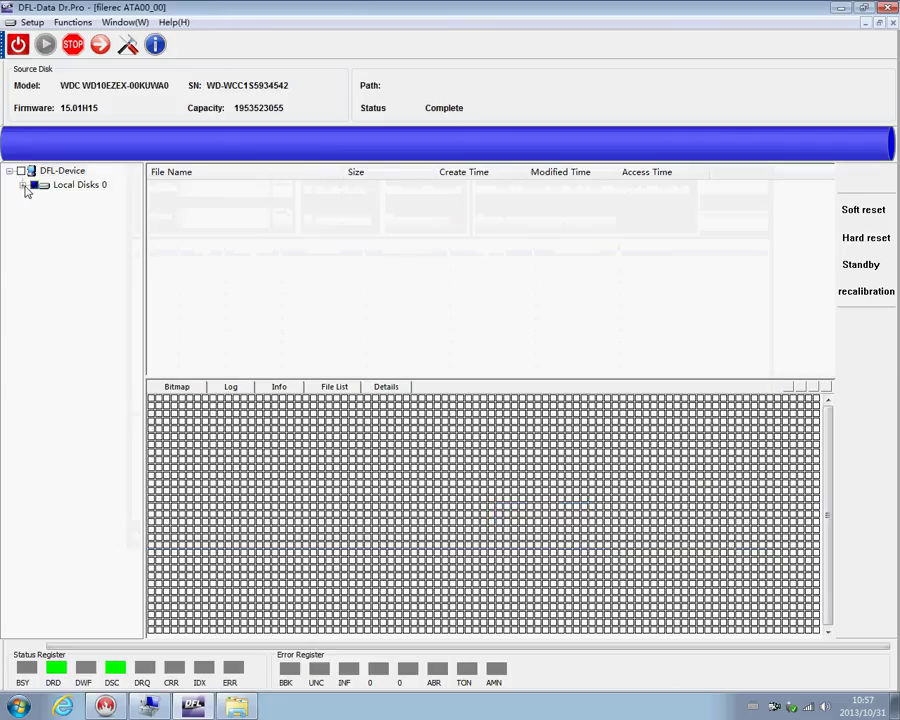
click(80, 189)
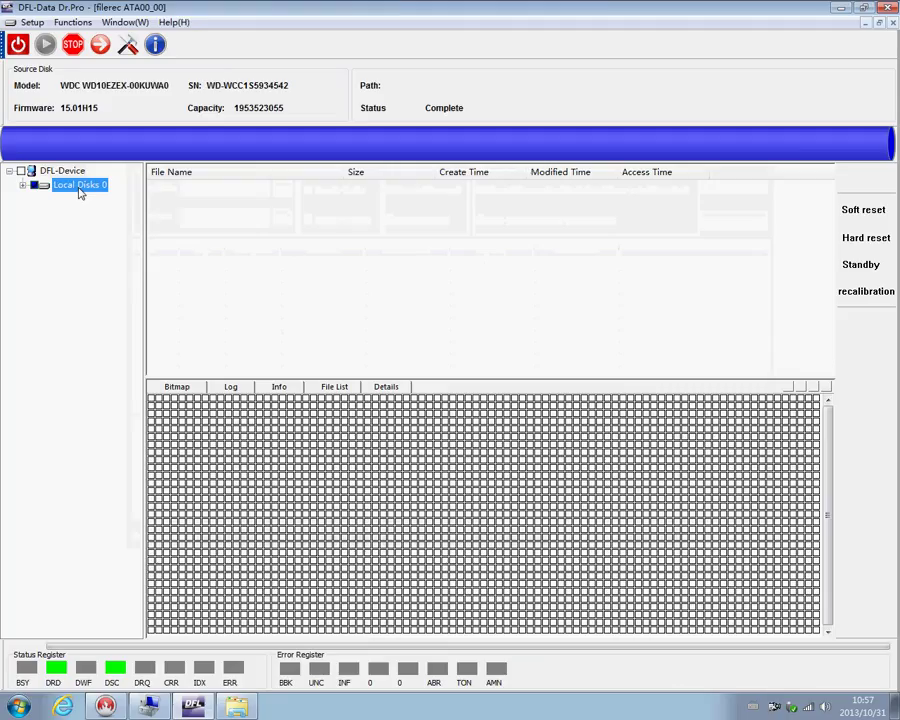
right_click(84, 190)
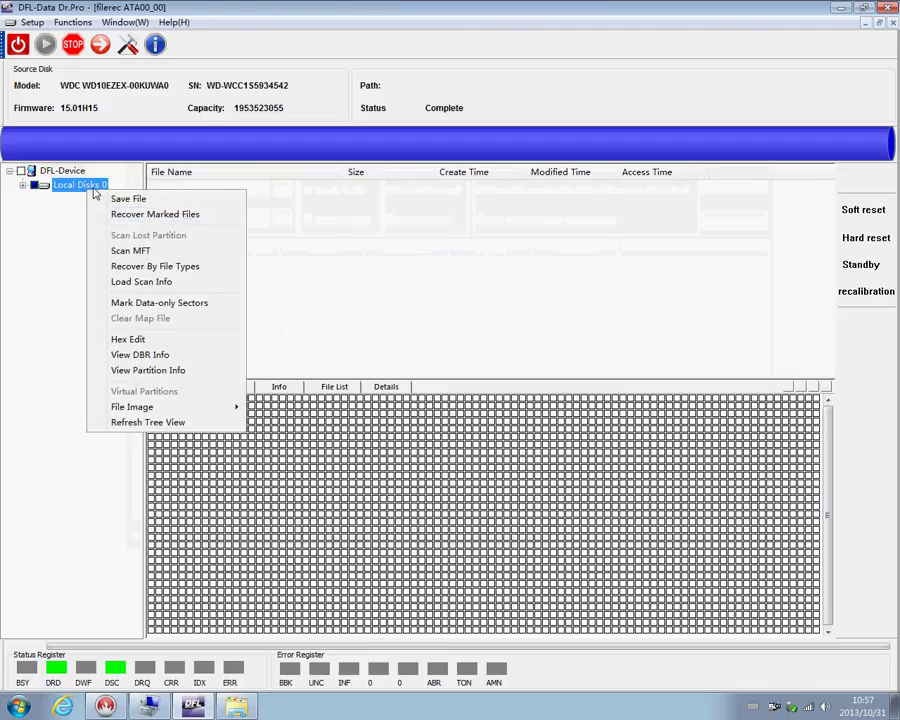
click(140, 252)
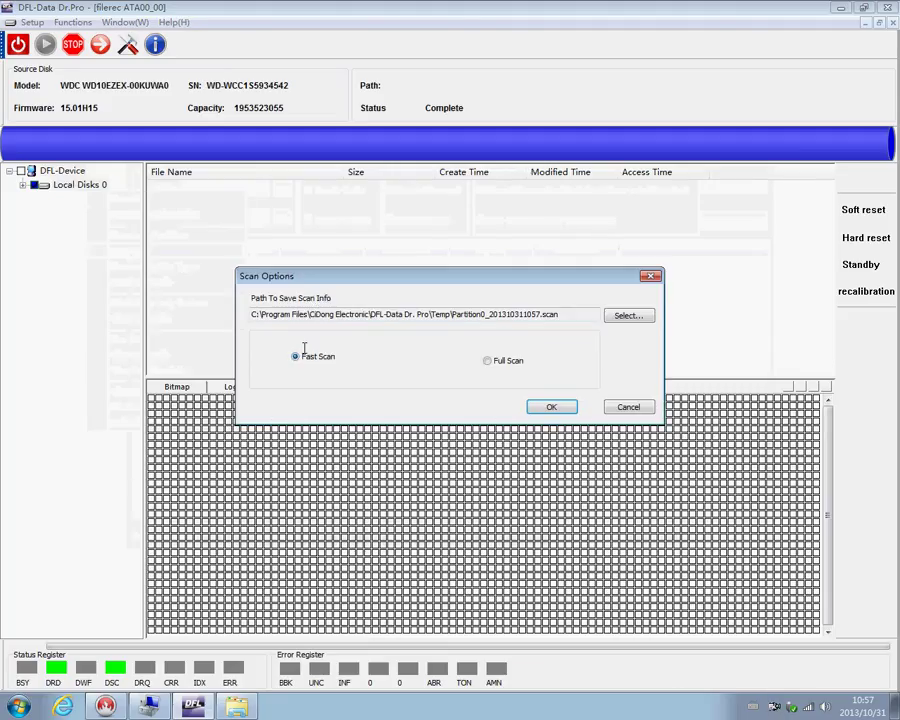
click(551, 407)
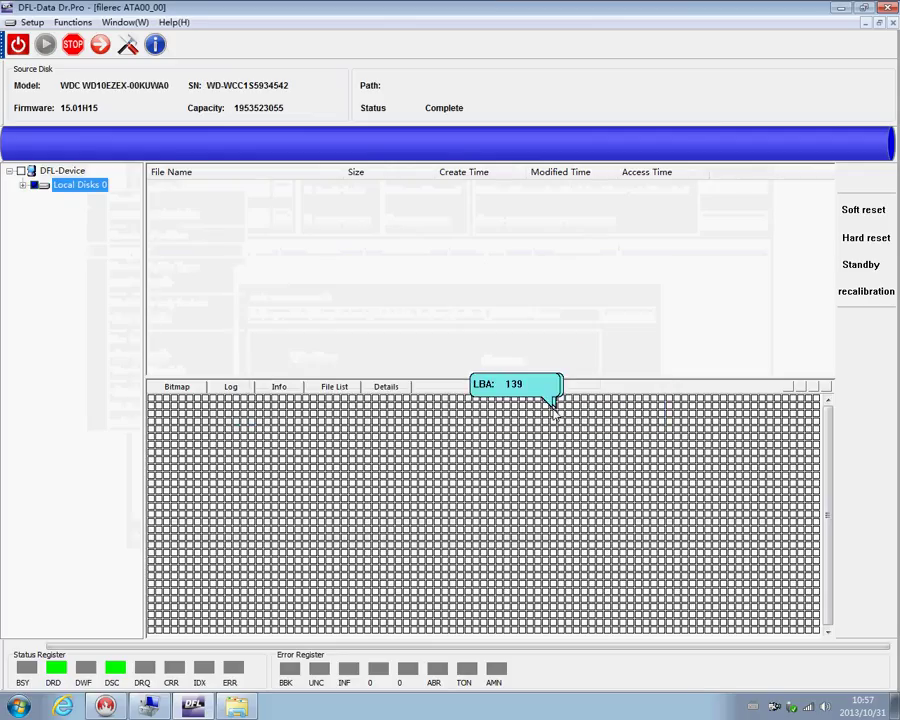
click(230, 388)
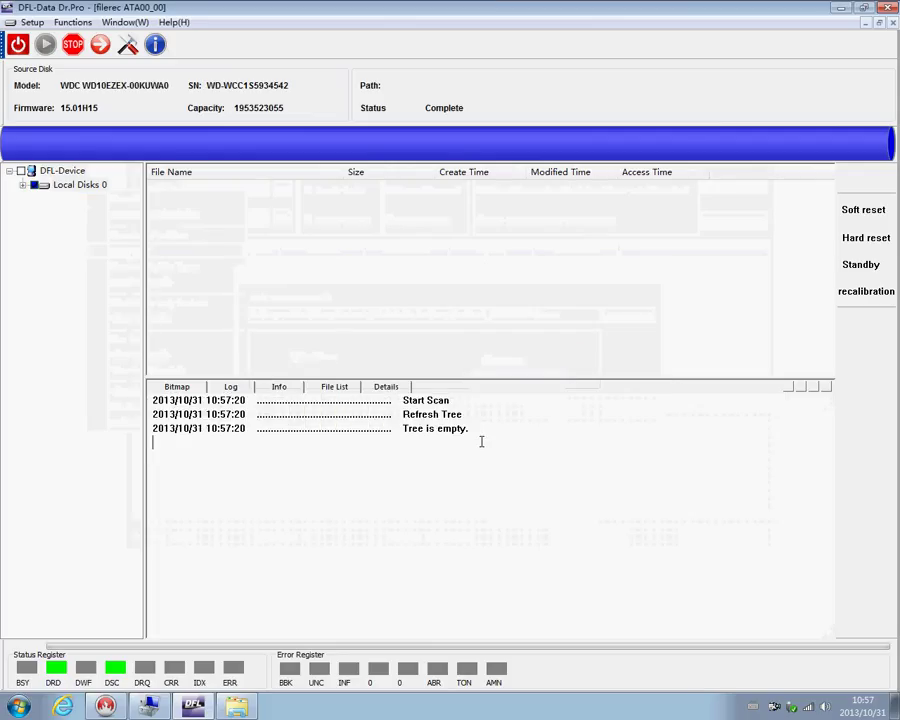
Run a full MFT scan on Local Disks 0, dismiss the firewall alert, and stop the scan partway
right_click(86, 186)
click(130, 247)
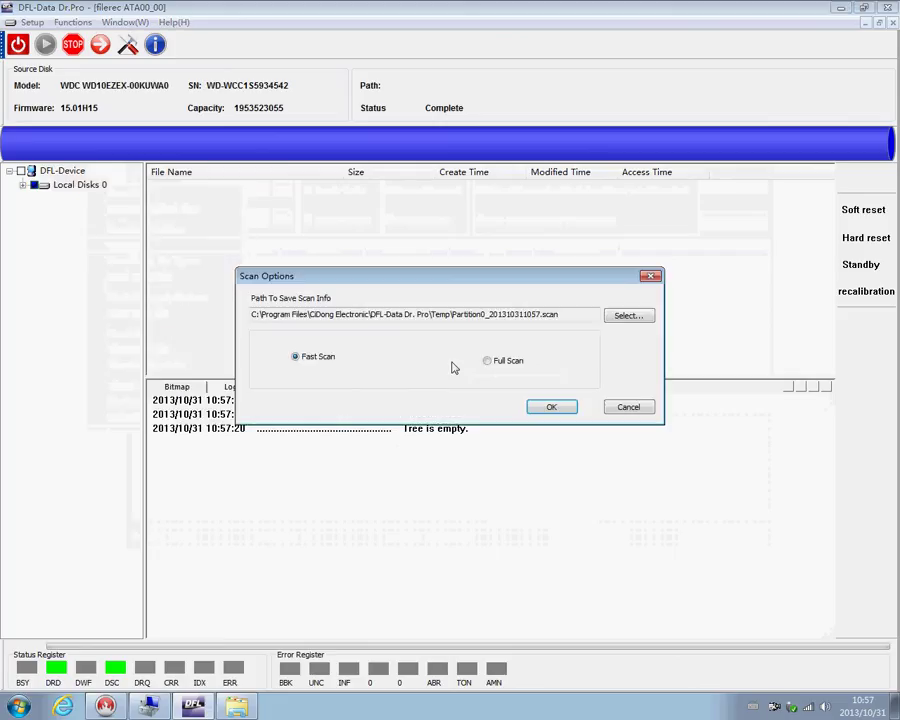
click(477, 363)
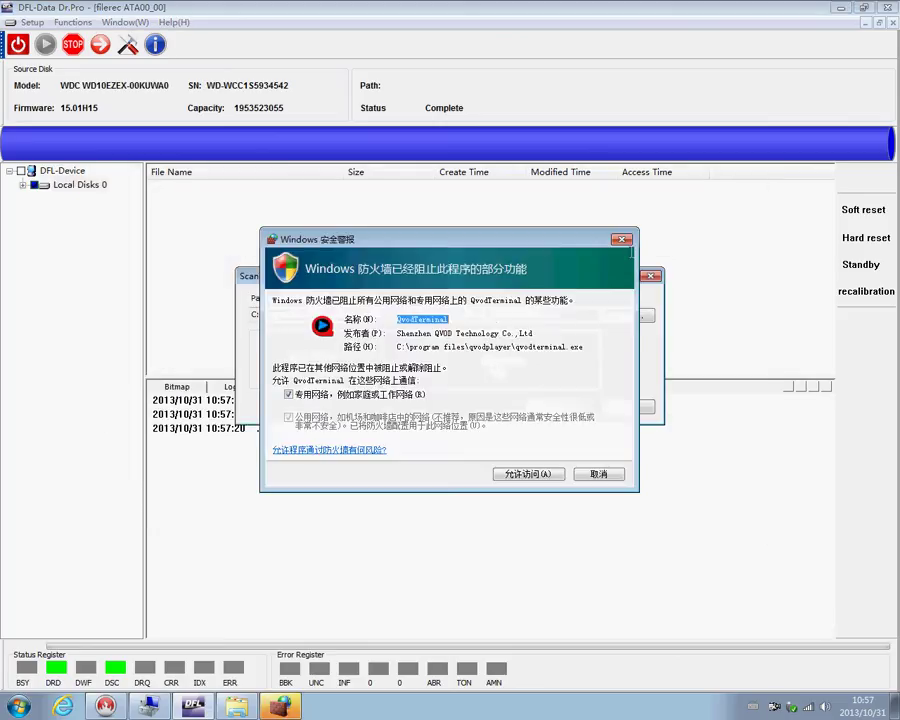
click(624, 241)
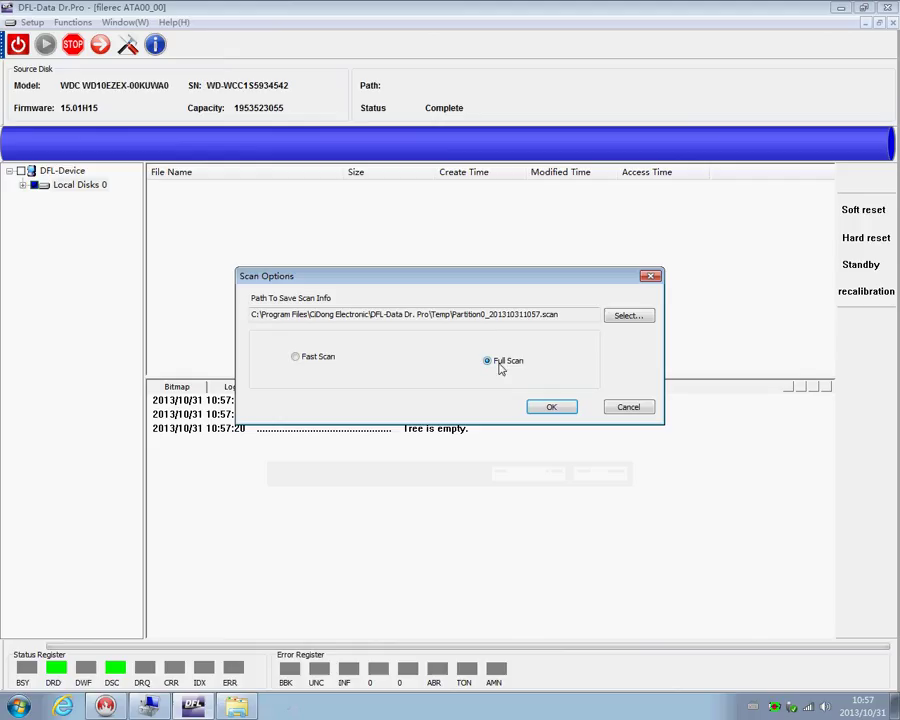
click(554, 407)
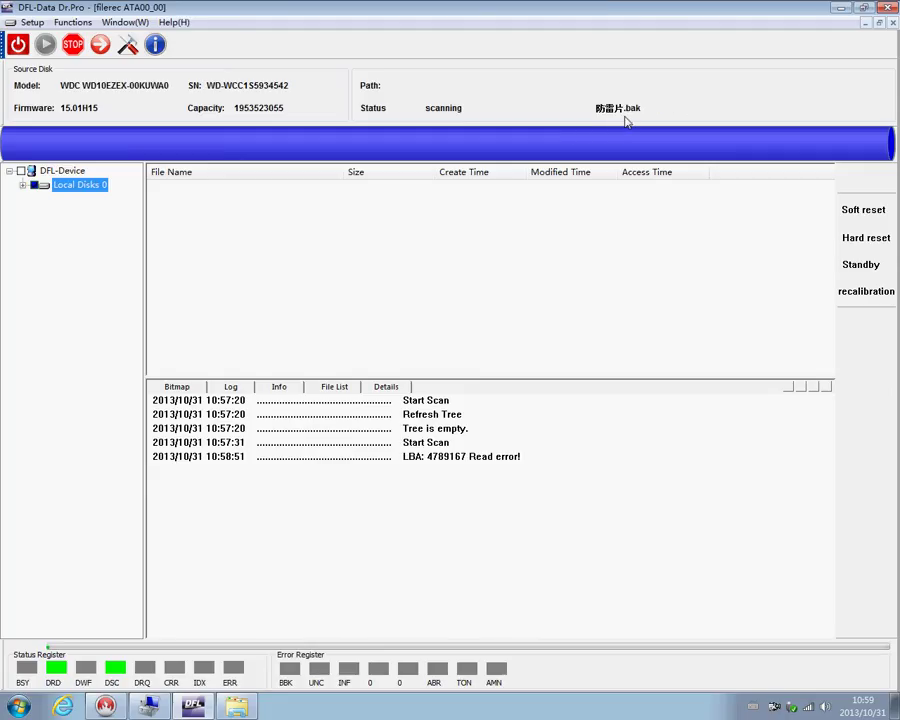
click(72, 47)
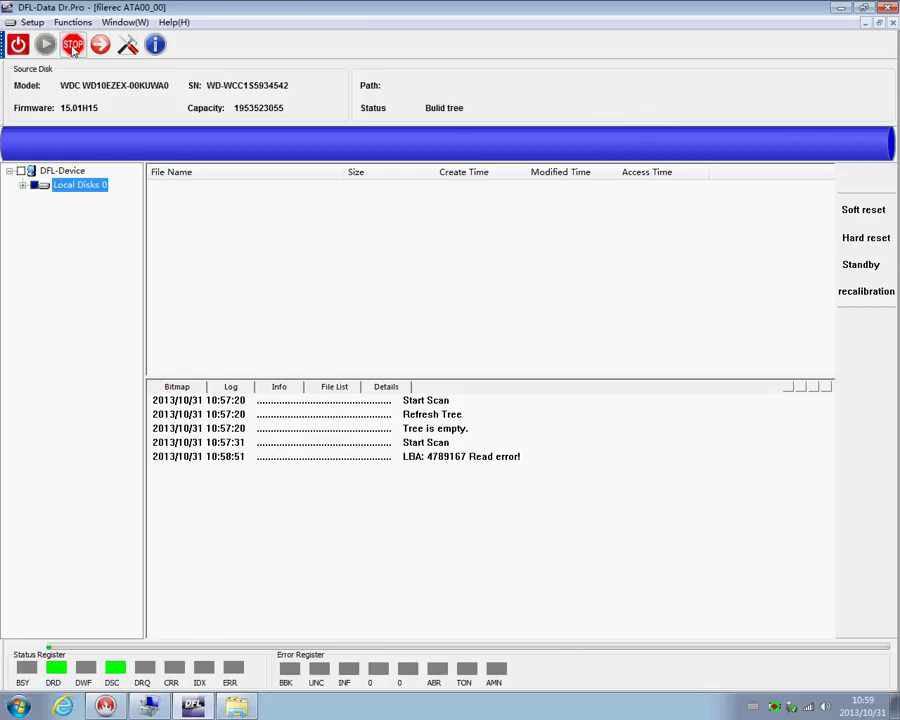
Expand the scan result under Local Disks 0 down to Root and view the RECYCLER, Recycled and Individual folders
click(22, 186)
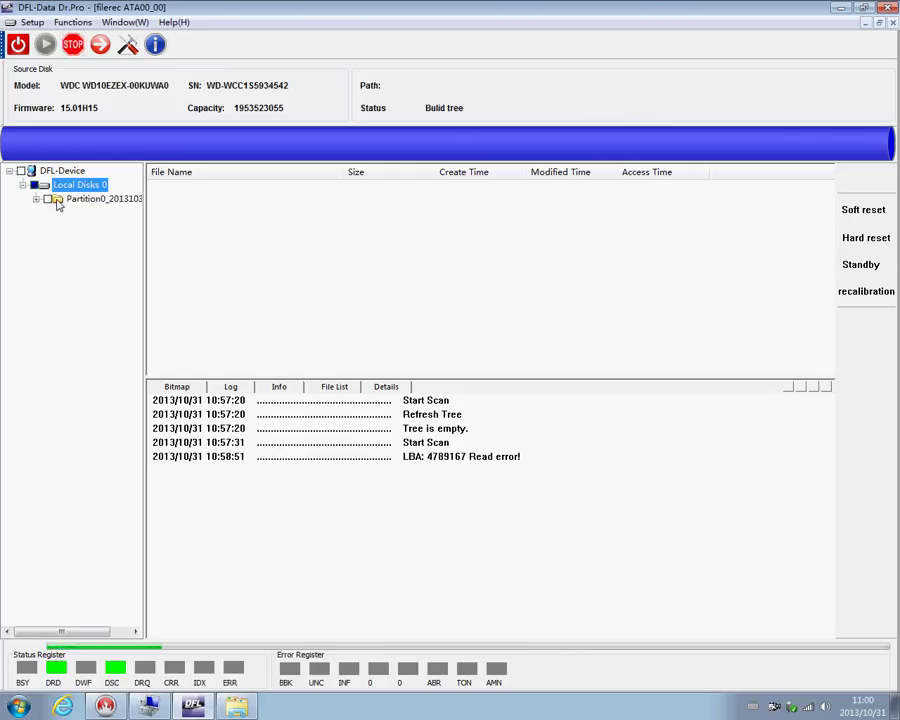
click(68, 199)
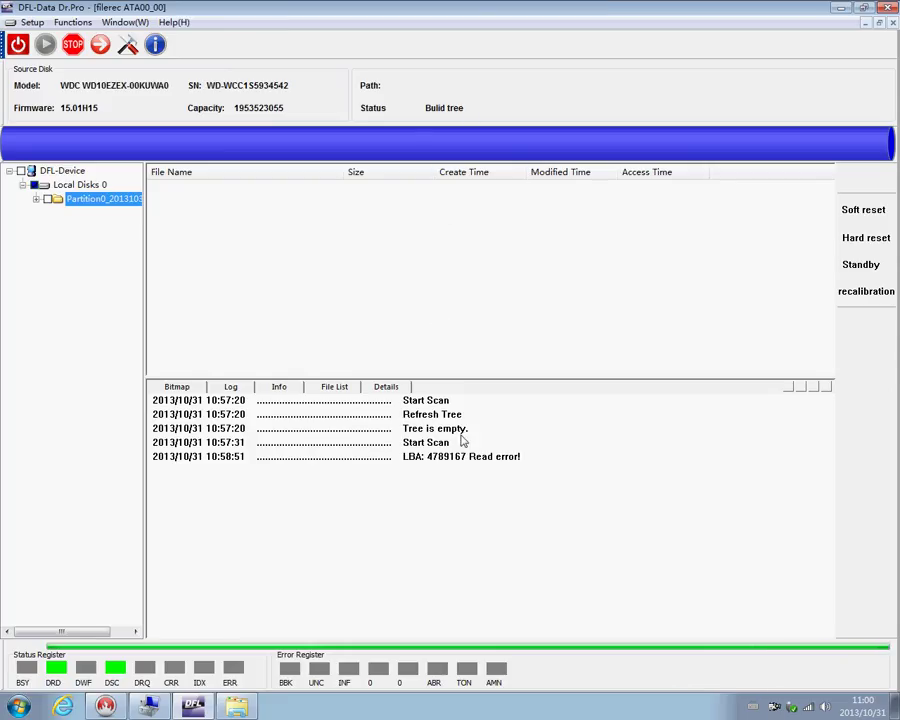
click(36, 199)
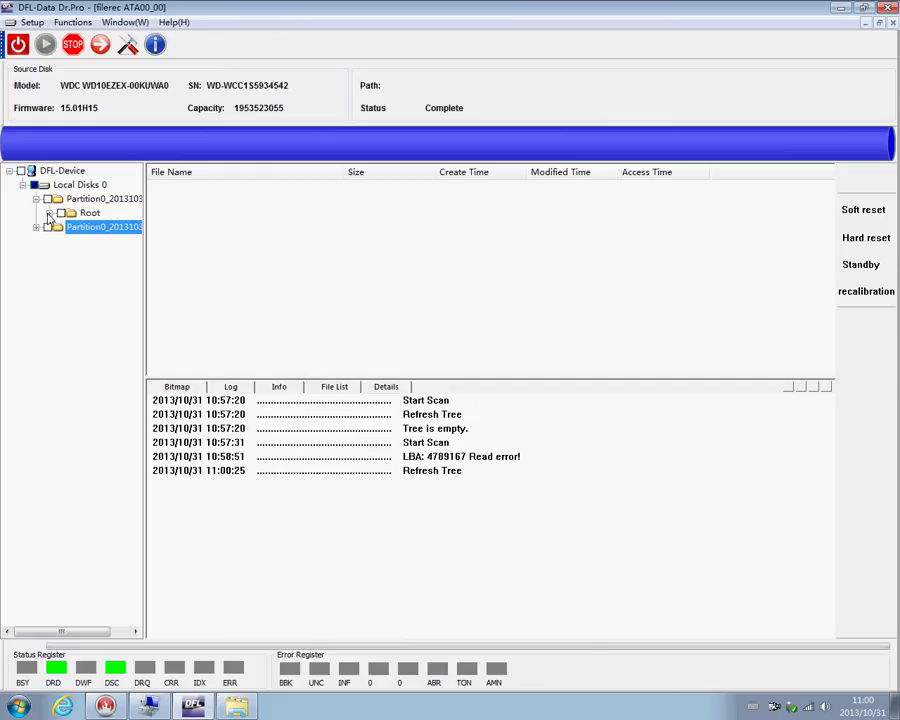
click(49, 213)
click(114, 271)
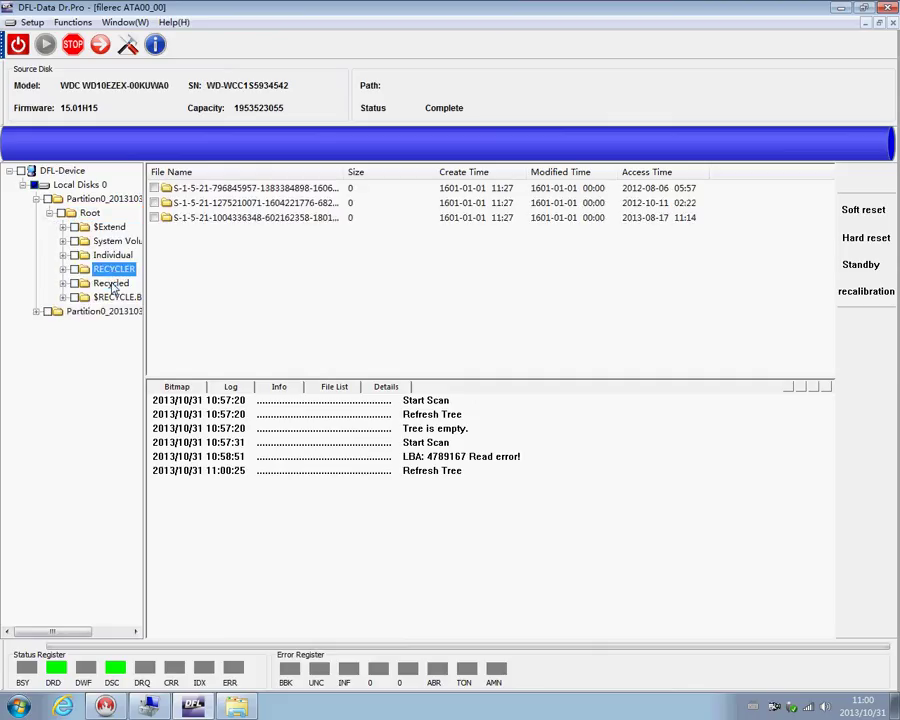
click(111, 283)
click(113, 256)
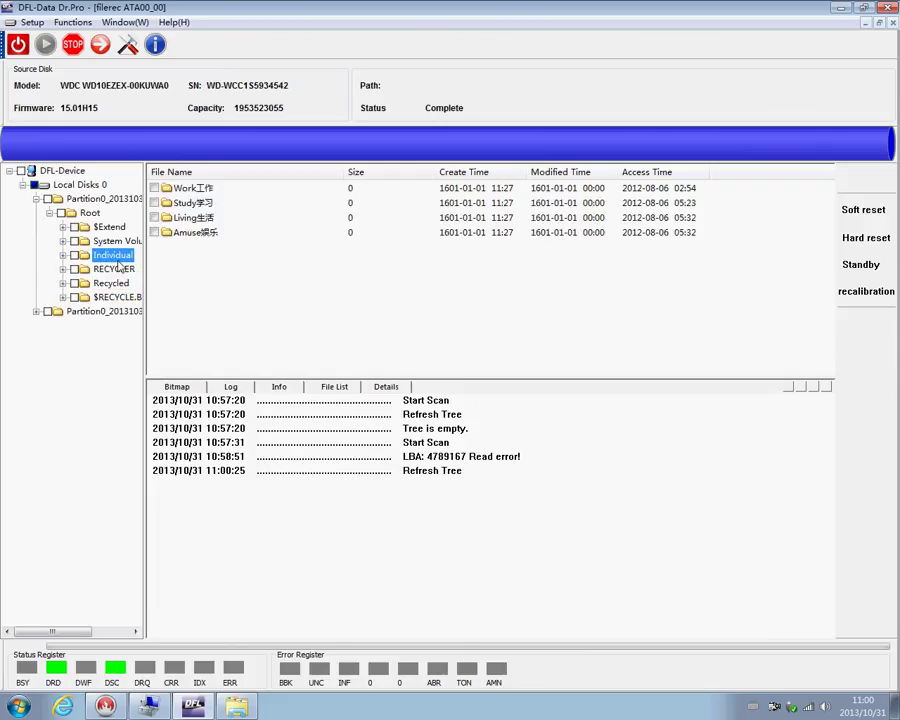
Expand the Individual folder, view its Work, Study, Living and Amuse subfolders, and expand Study
double_click(98, 260)
click(108, 270)
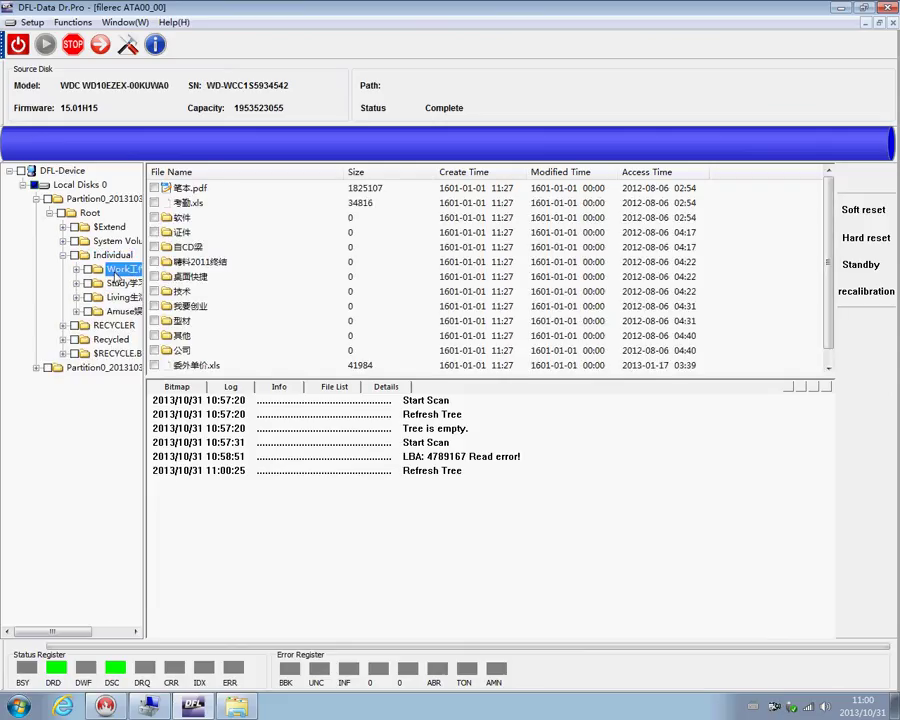
click(114, 284)
click(120, 299)
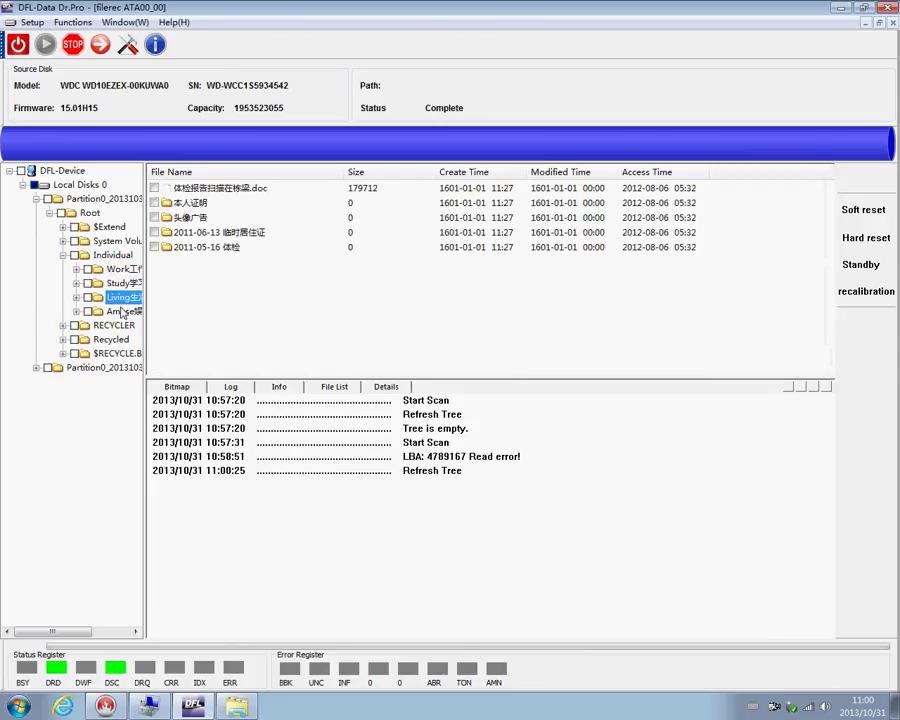
click(120, 311)
click(122, 284)
double_click(122, 284)
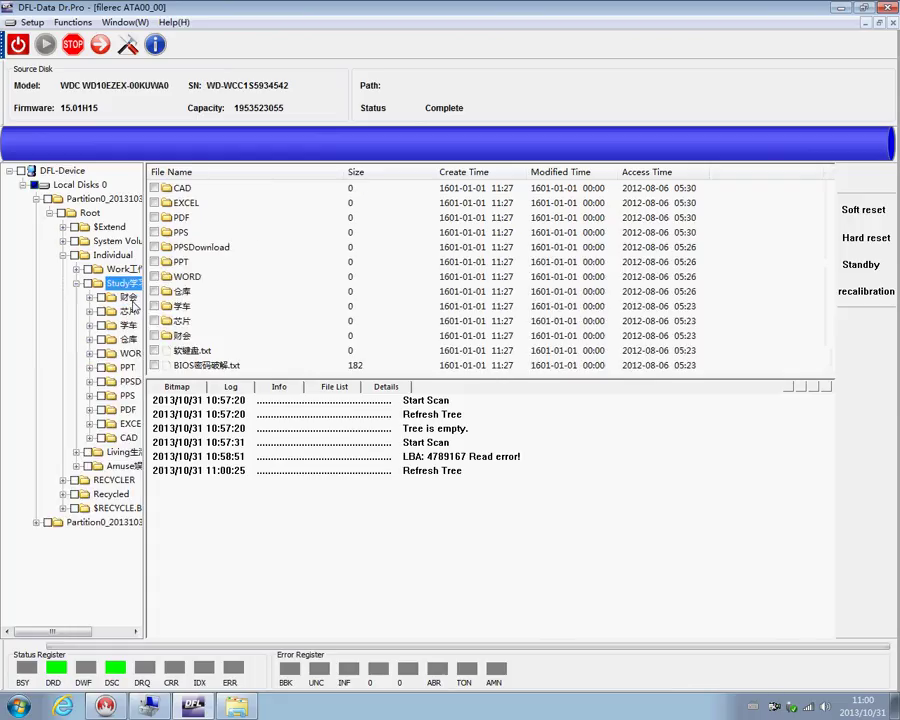
Examine the files in the Study subfolders 财会, 芯片, 学车, 仓库, PPT, PPSDownload and PDF
click(127, 297)
click(127, 311)
click(128, 325)
click(128, 339)
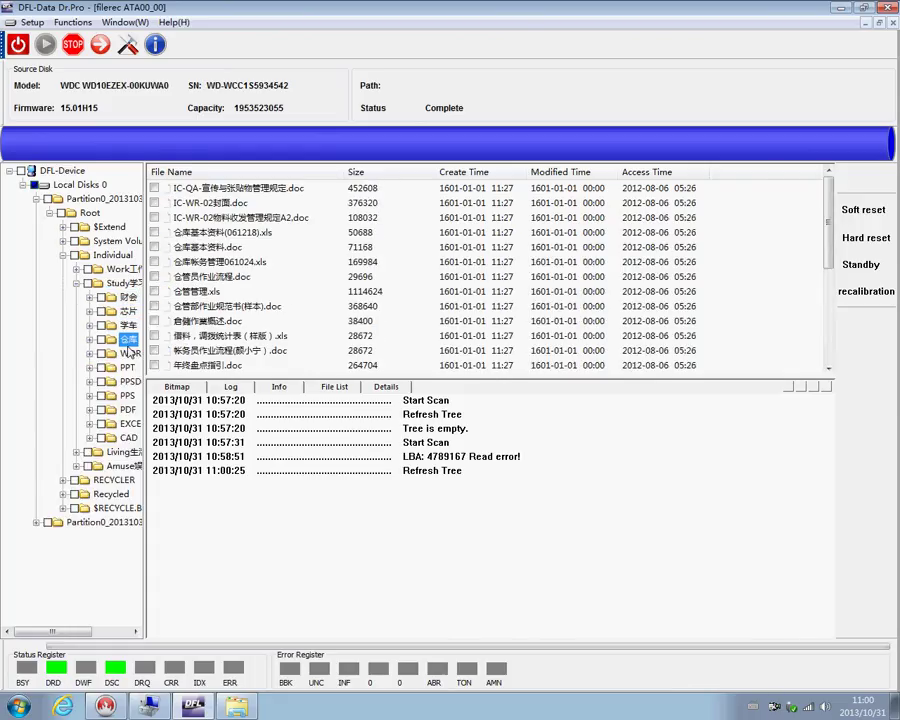
click(127, 367)
click(130, 381)
click(128, 409)
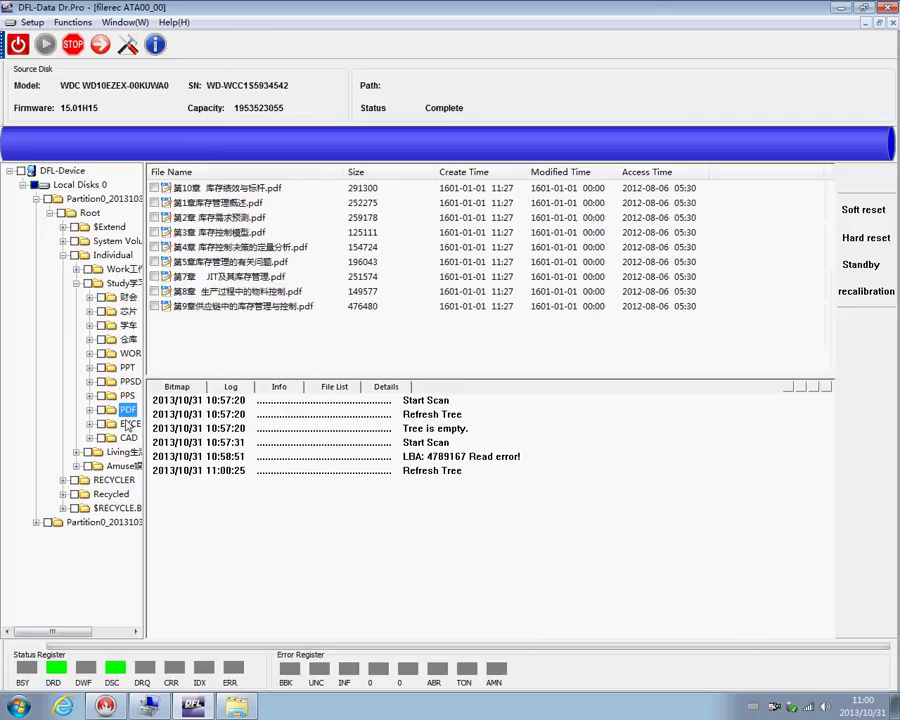
Check the file lists in Study's PPS, PDF, PPSDownload, EXCEL and CAD subfolders
click(127, 396)
click(127, 409)
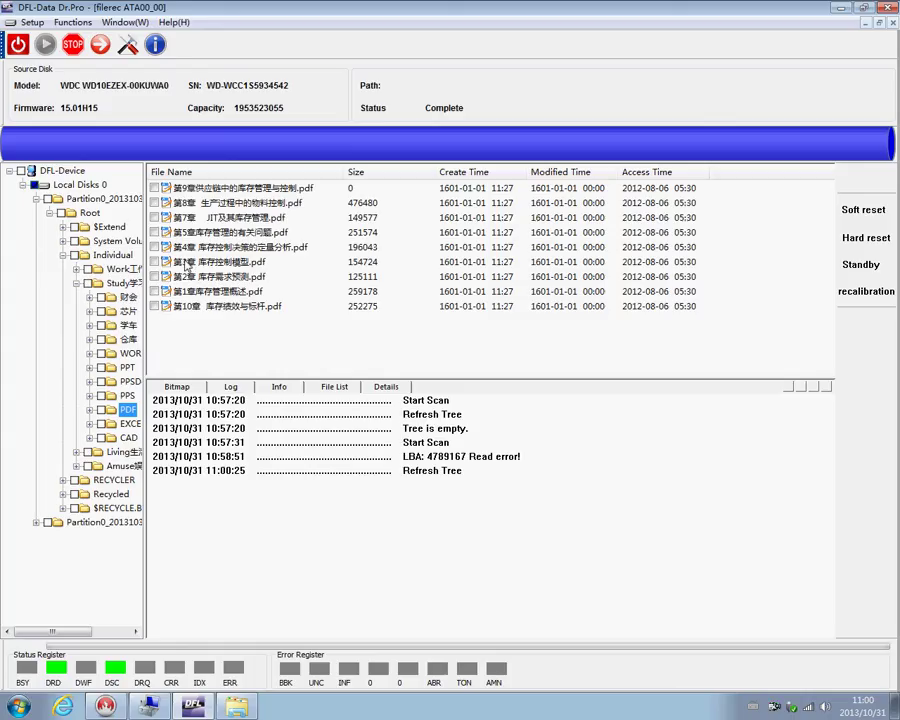
click(129, 381)
click(129, 410)
click(129, 424)
click(129, 438)
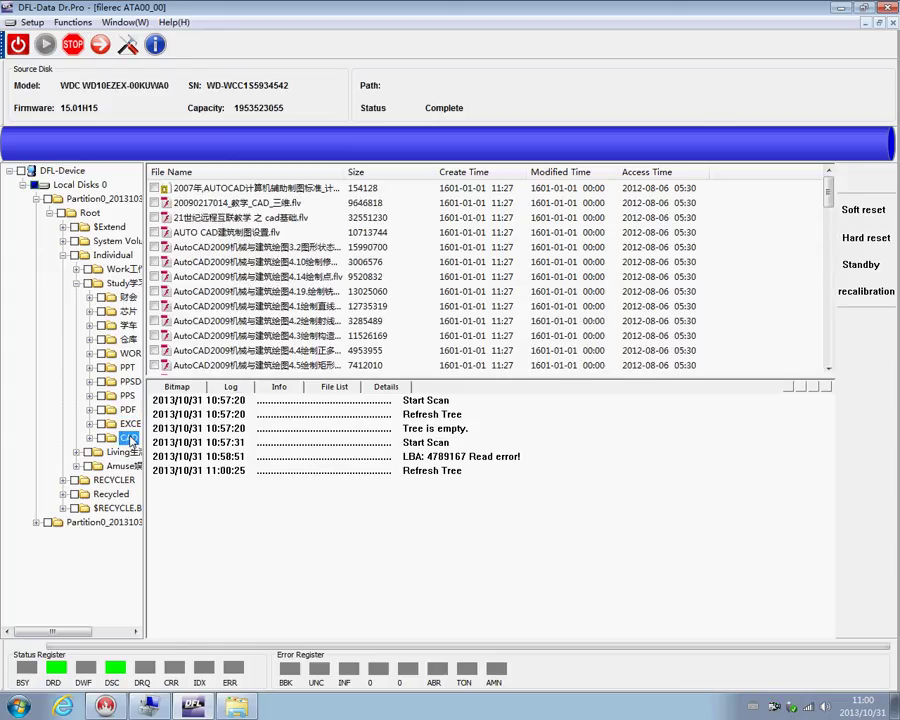